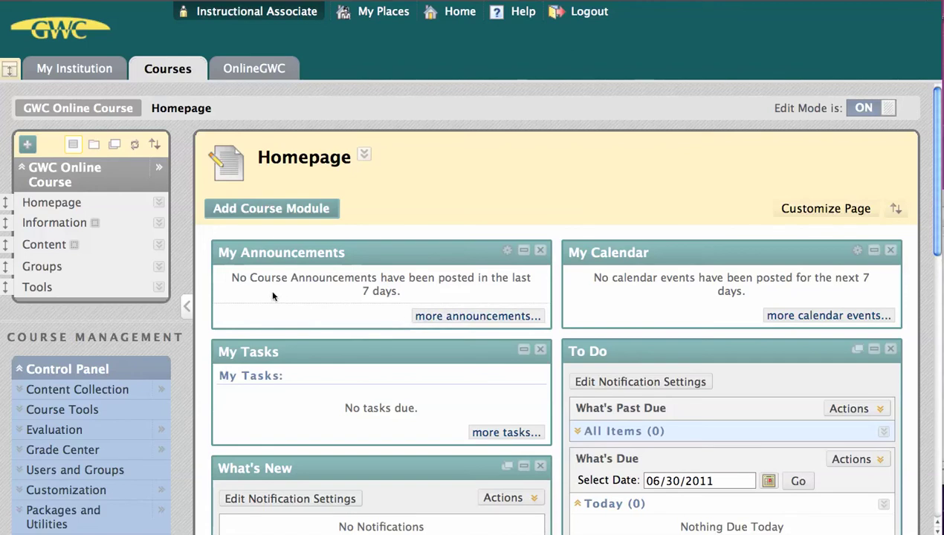
# Open the Add Menu Item dropdown above the GWC Online Course menu
pyautogui.click(24, 144)
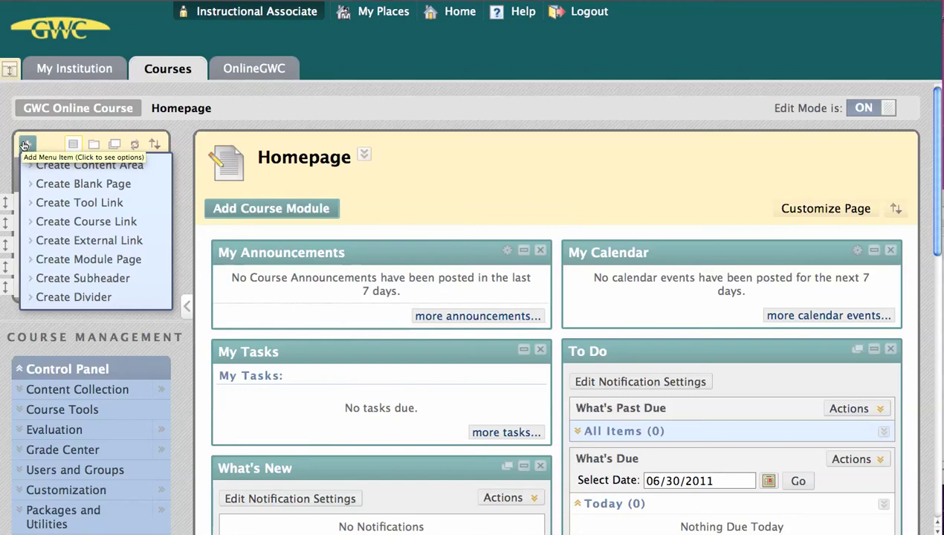
# Create a blank course menu page named Syllabus and make it available to users
pyautogui.click(79, 186)
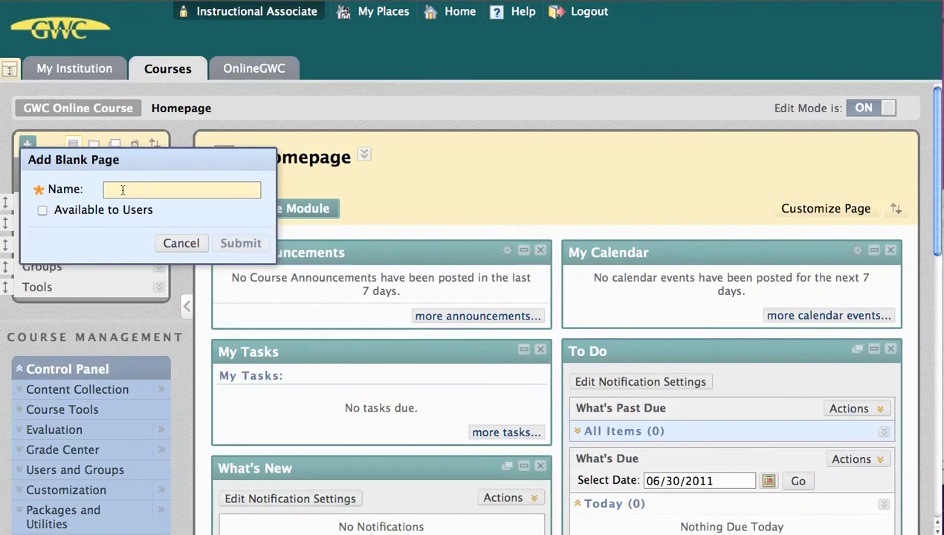
pyautogui.write('Syllabus')
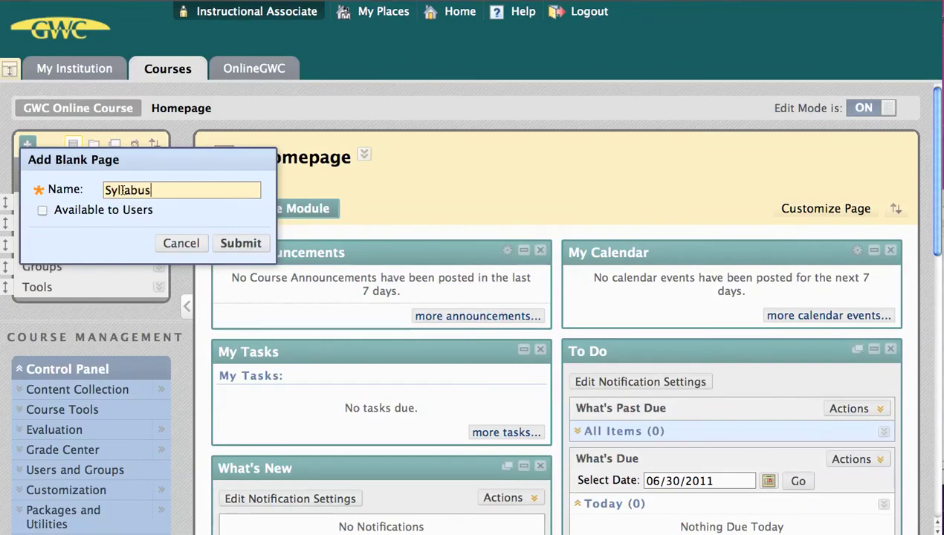
pyautogui.click(42, 210)
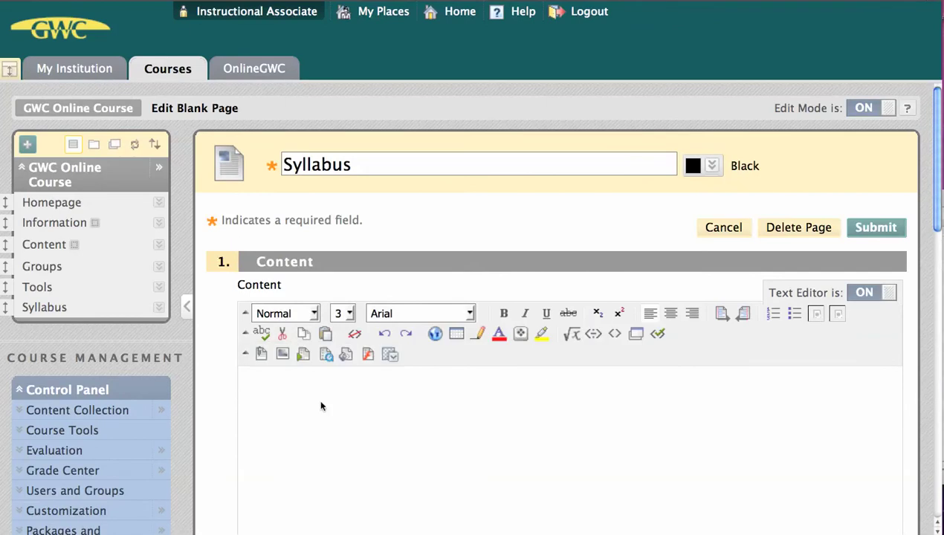
# Paste the whole DemoClass 100 Syllabus text from the Word document into the page's content editor
pyautogui.click(333, 414)
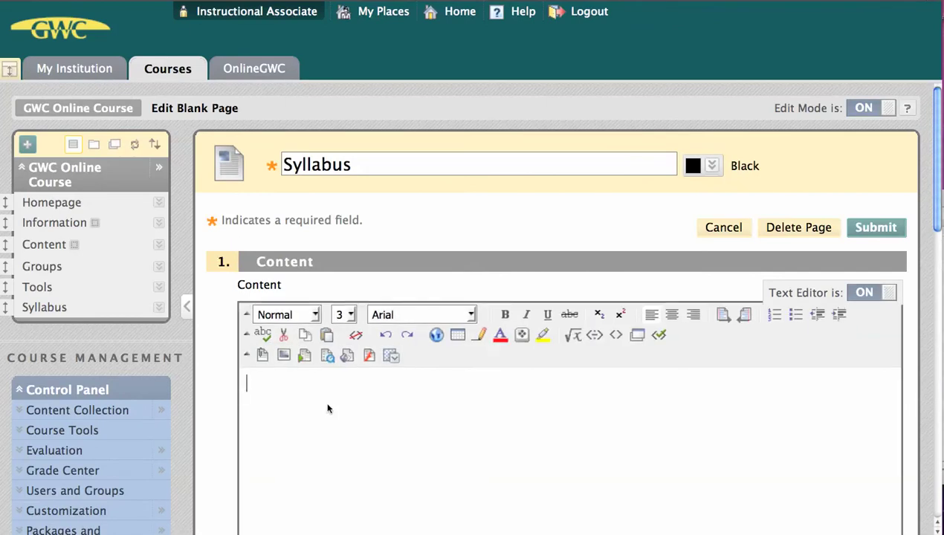
pyautogui.press('super+Tab')
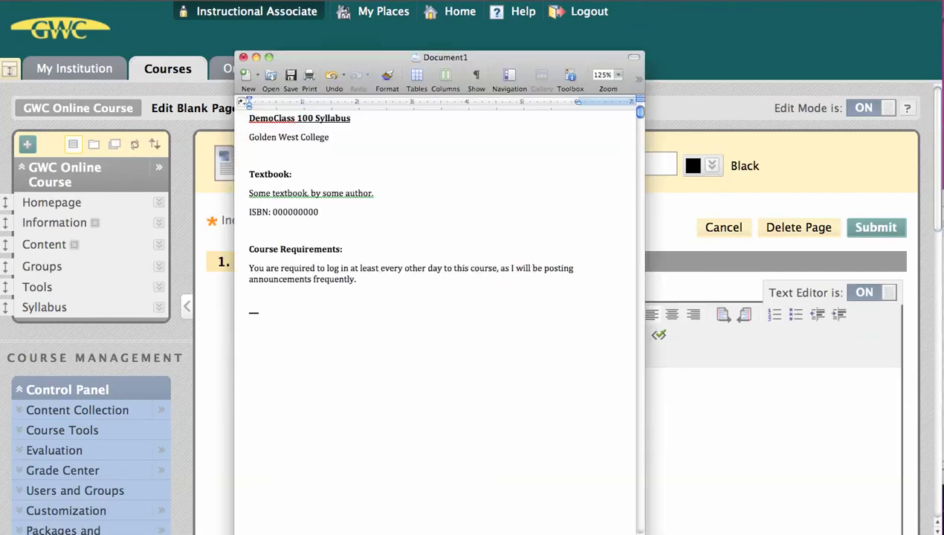
pyautogui.press('super+a')
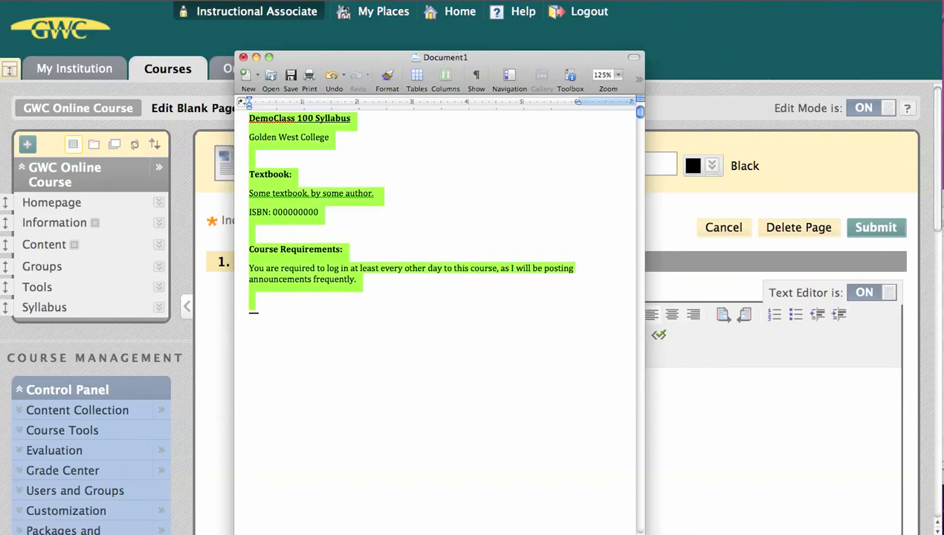
pyautogui.press('super+c')
pyautogui.press('super+Tab')
pyautogui.press('super+v')
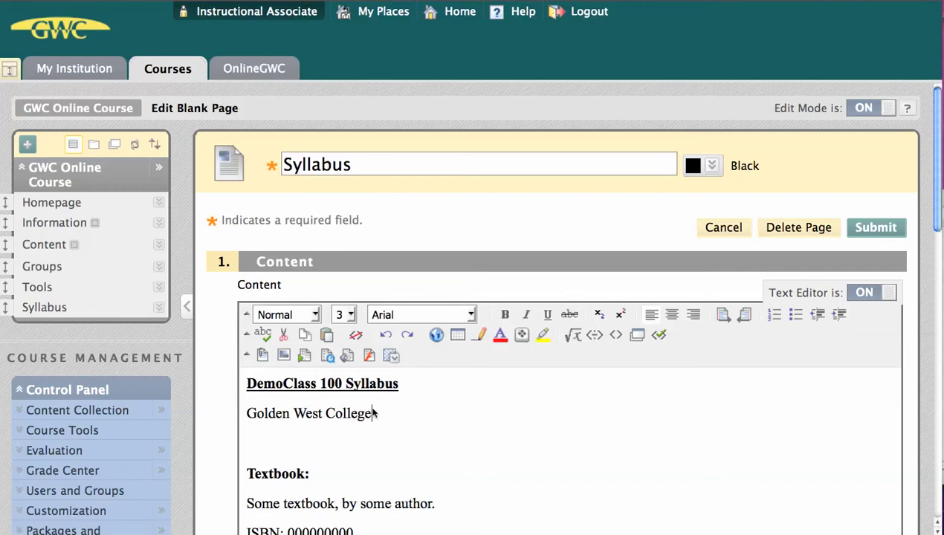
# Italicize the 'Golden West College' line, then submit the Syllabus page
pyautogui.moveTo(375, 414); pyautogui.dragTo(251, 414)
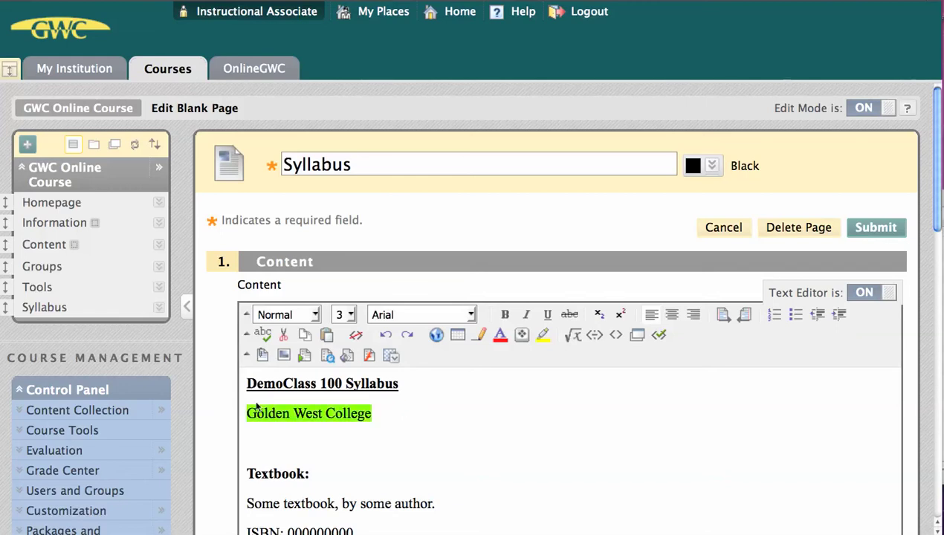
pyautogui.click(527, 315)
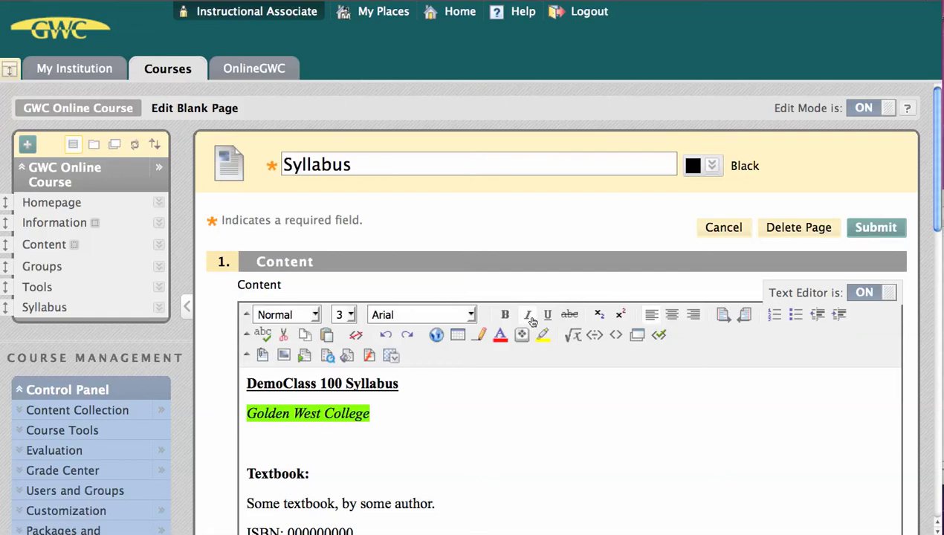
pyautogui.click(877, 229)
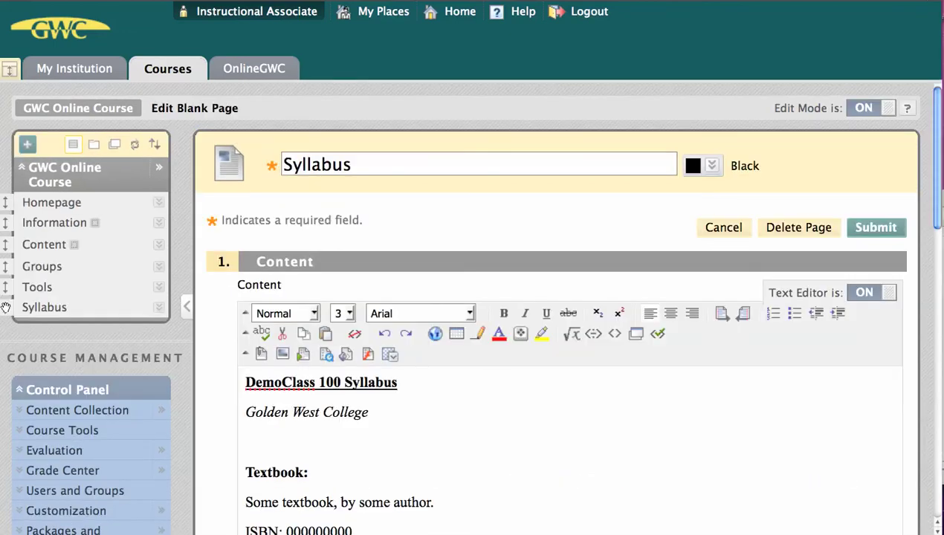
# Move Syllabus to the top of the course menu and rename Homepage to Notifications
pyautogui.moveTo(6, 307); pyautogui.dragTo(13, 195)
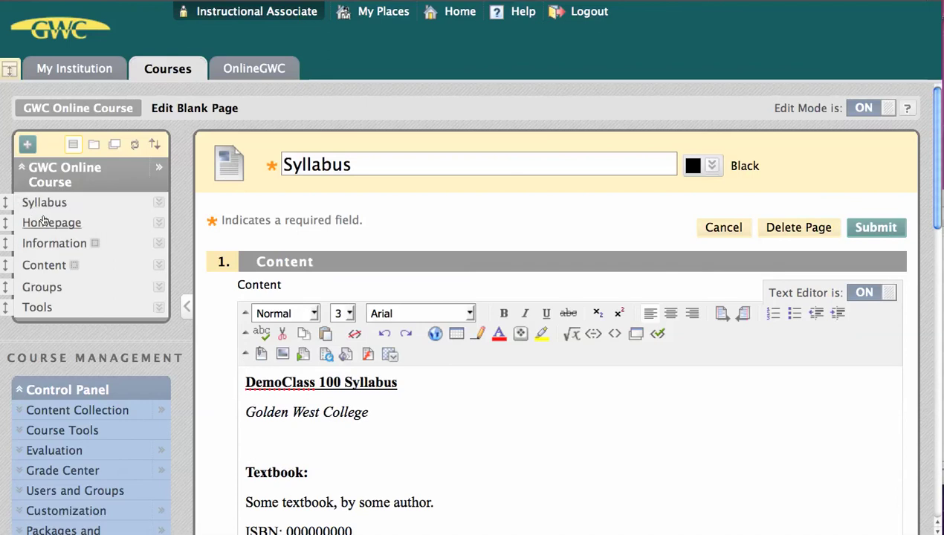
pyautogui.click(159, 223)
pyautogui.click(180, 259)
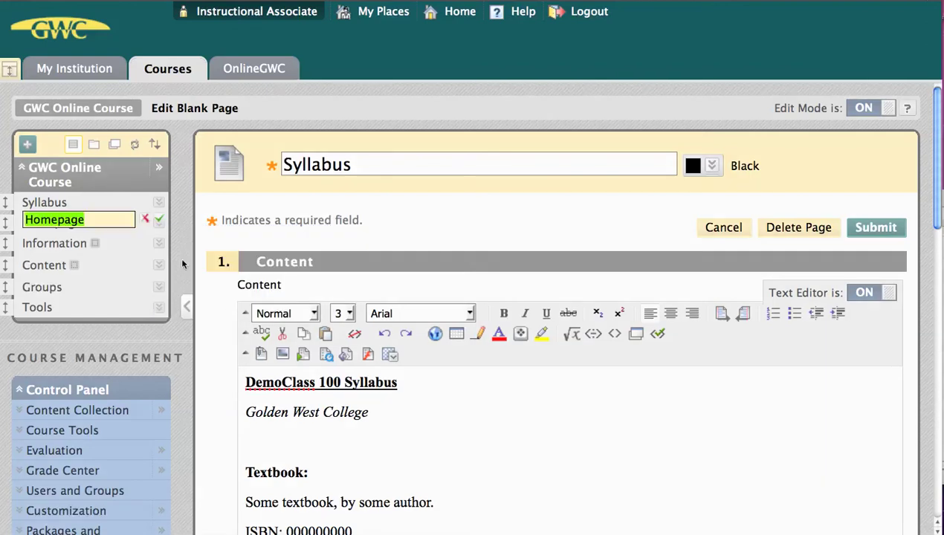
pyautogui.press('super+v')
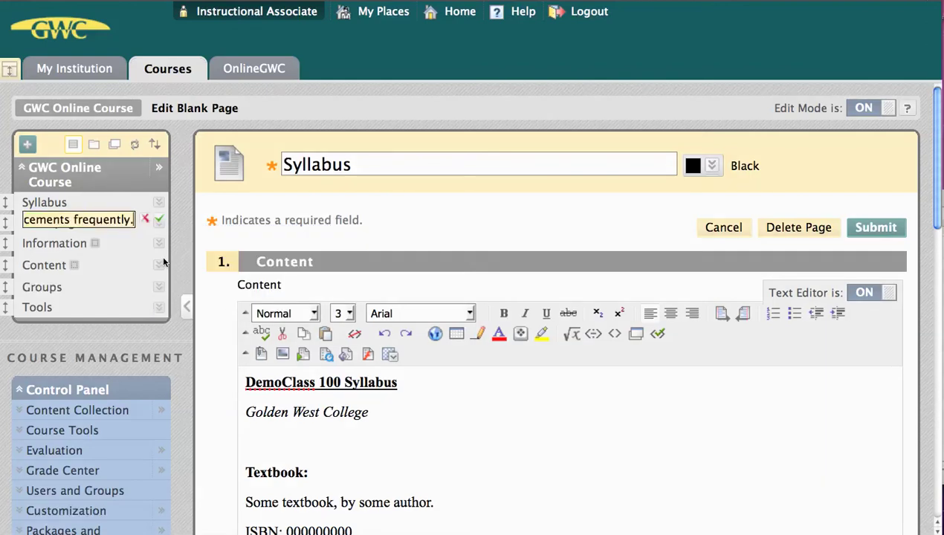
pyautogui.press('super+a')
pyautogui.write('Notif')
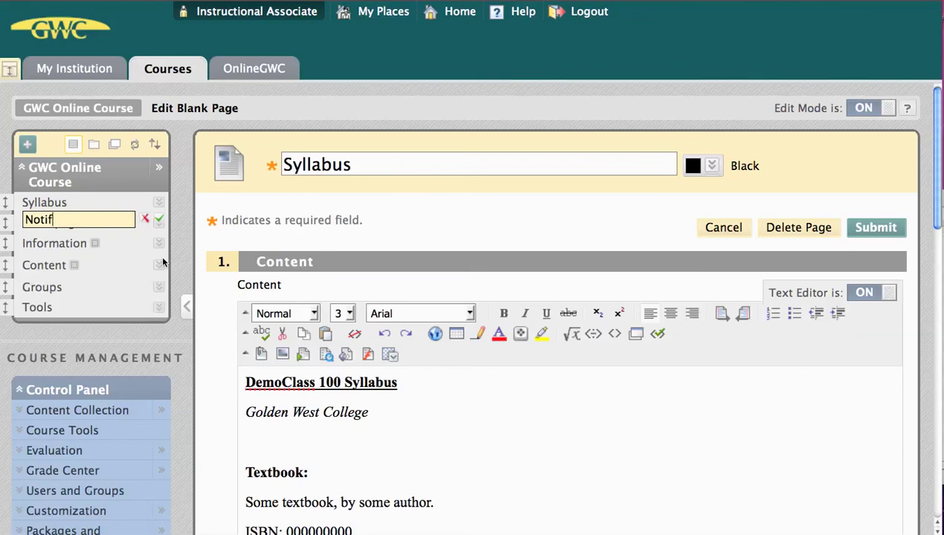
pyautogui.write('ications')
pyautogui.click(161, 220)
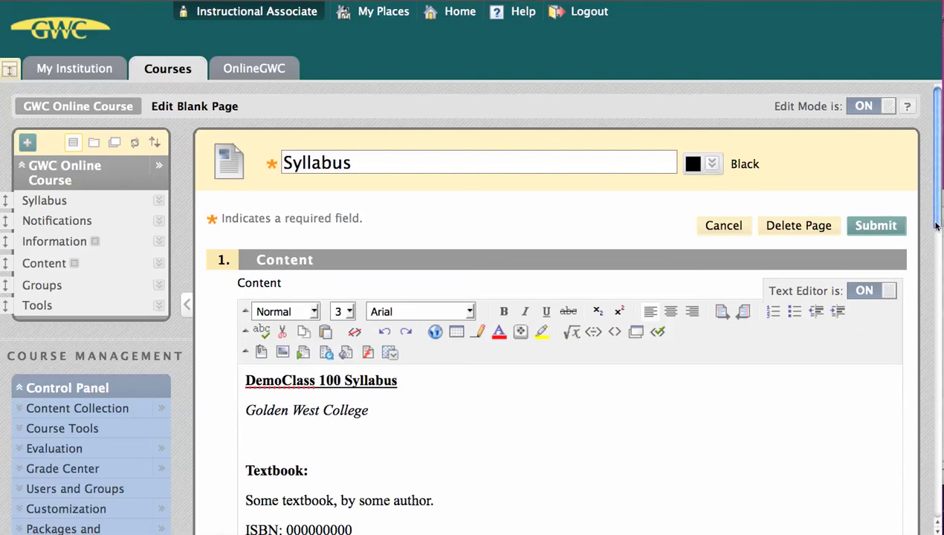
pyautogui.moveTo(937, 211); pyautogui.dragTo(913, 295)
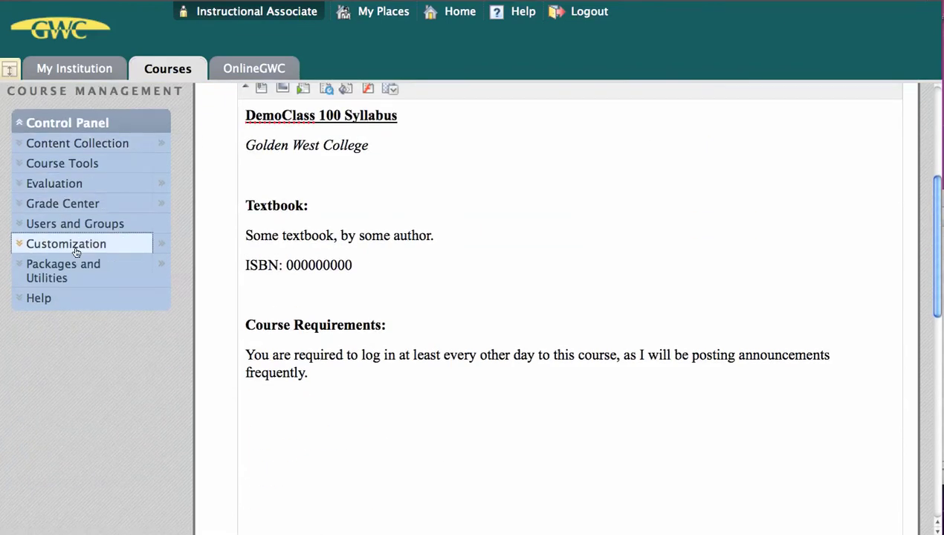
# Under Customization > Style, choose Syllabus as the course entry point and submit
pyautogui.click(50, 247)
pyautogui.click(37, 312)
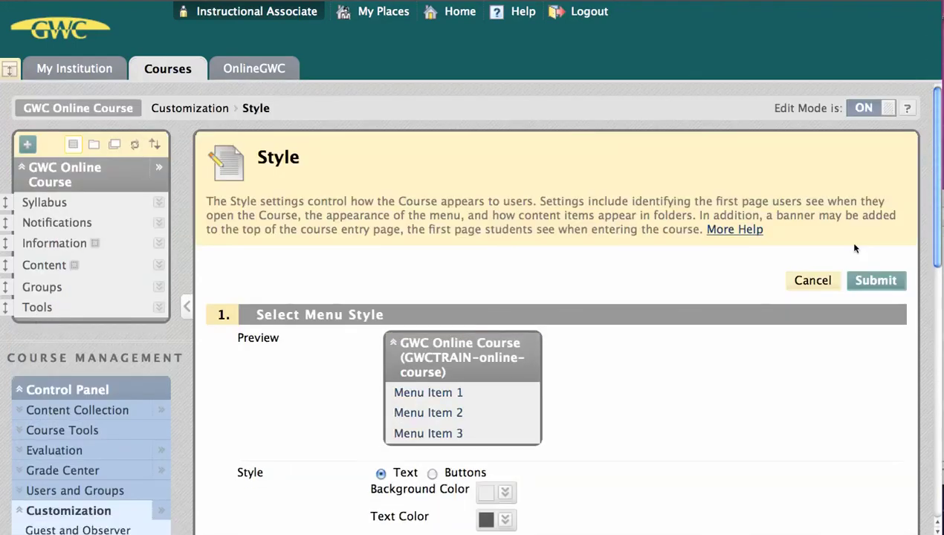
pyautogui.moveTo(939, 225); pyautogui.dragTo(911, 461)
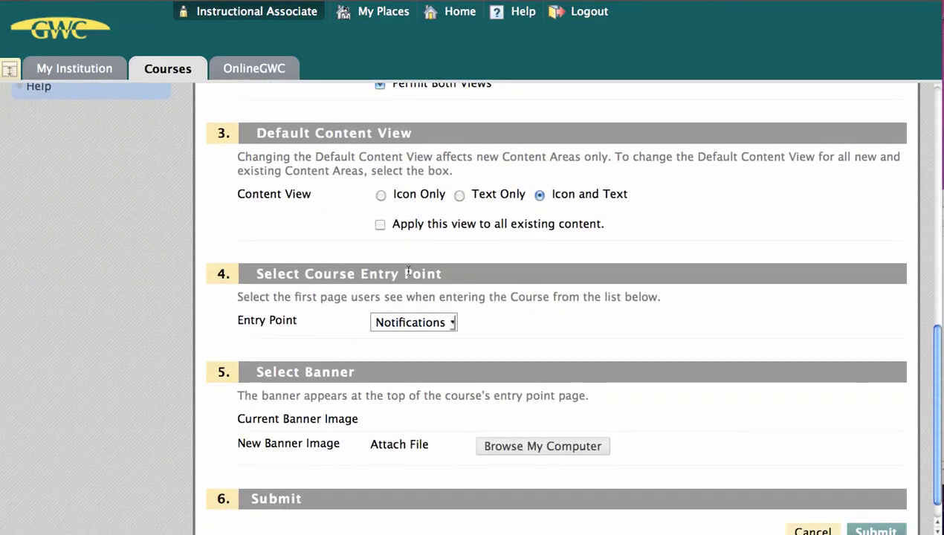
pyautogui.click(395, 322)
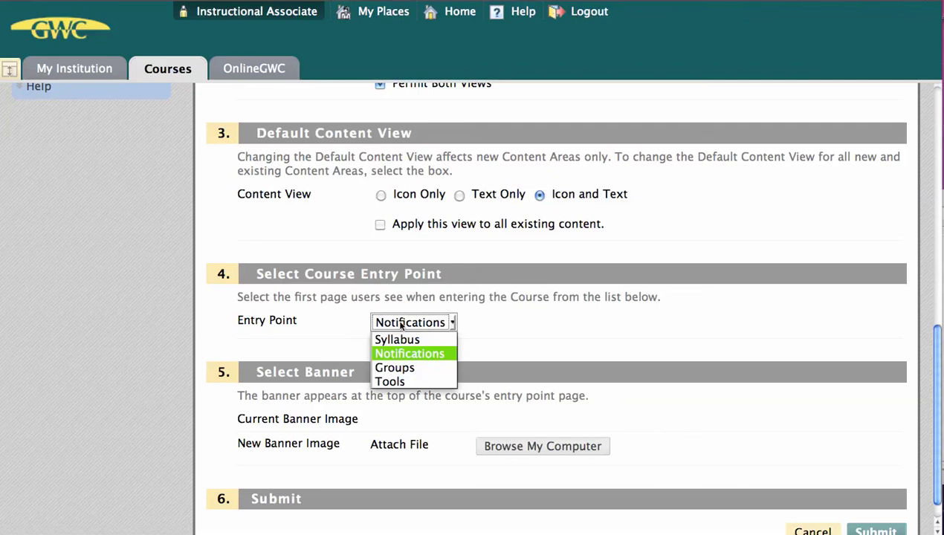
pyautogui.click(396, 339)
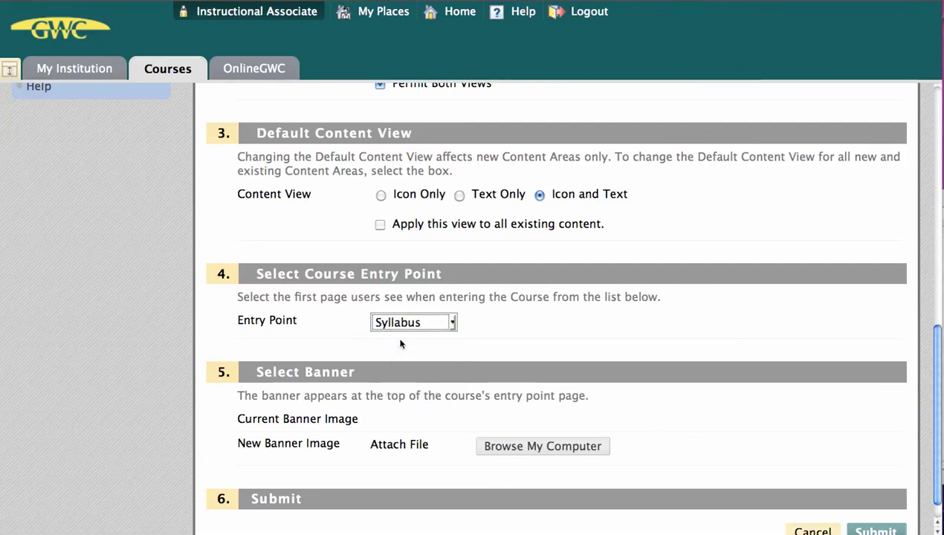
pyautogui.click(878, 529)
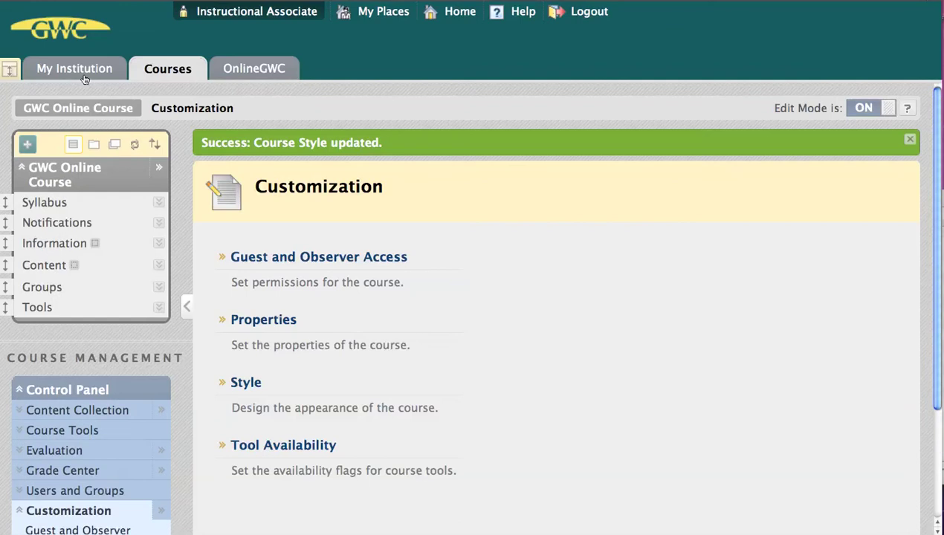
# Open GWC Online Course from My Institution and switch Edit Mode off to view Syllabus
pyautogui.click(75, 70)
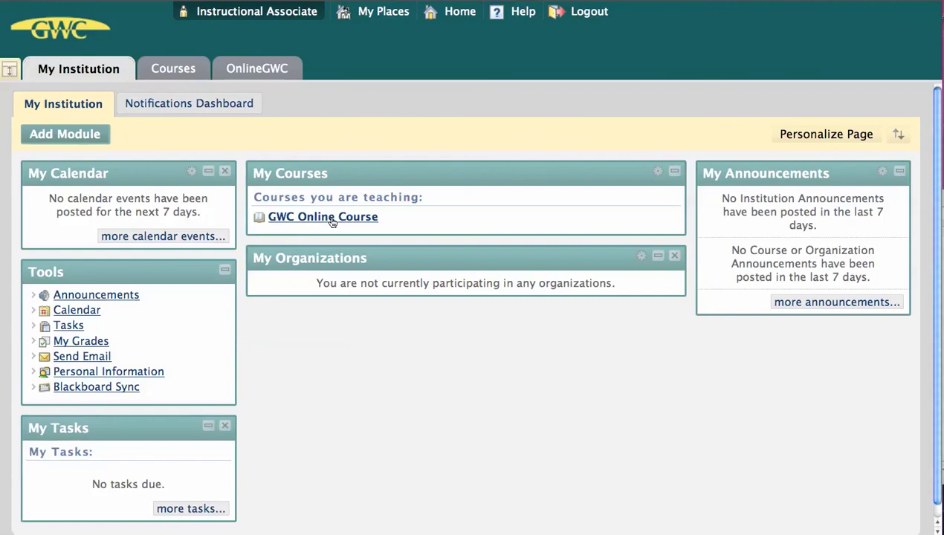
pyautogui.click(331, 217)
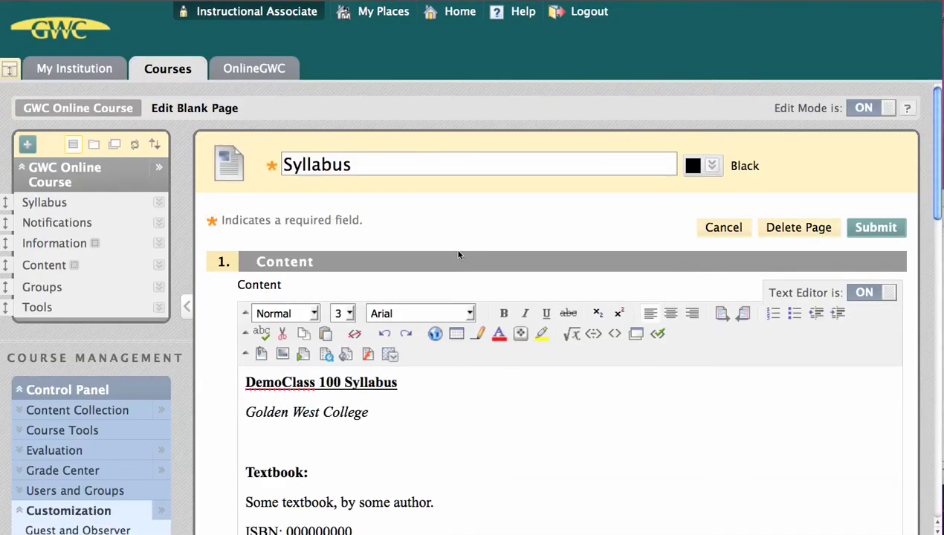
pyautogui.click(873, 112)
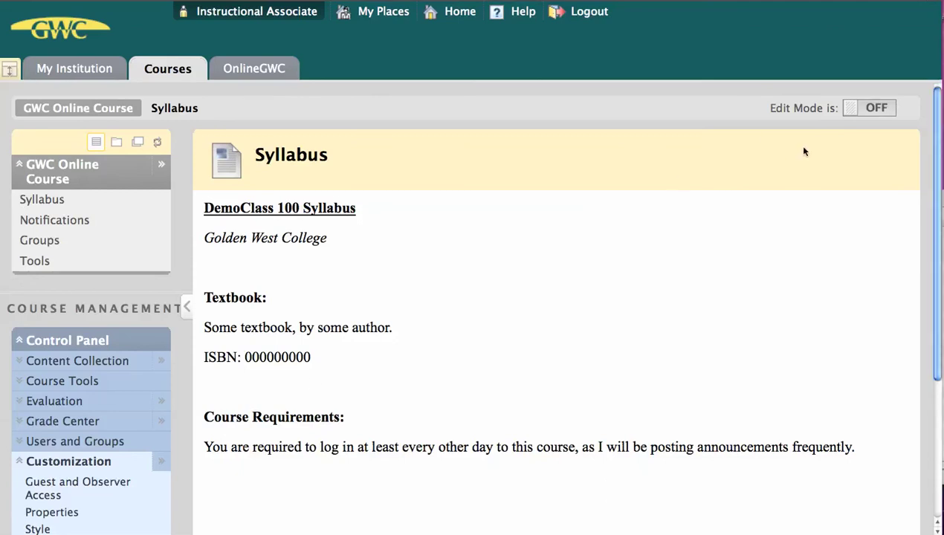
# Switch Edit Mode back on, reopening the Syllabus page's edit form
pyautogui.click(873, 108)
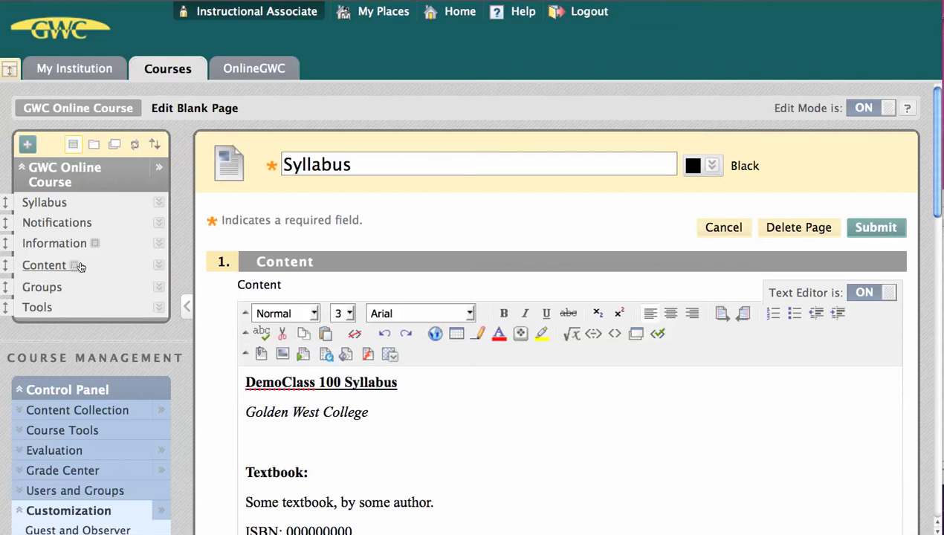
pyautogui.moveTo(74, 268)
pyautogui.moveTo(935, 202); pyautogui.dragTo(911, 303)
# Review the Course Style entry point options, keep Syllabus selected, and cancel out
pyautogui.click(94, 259)
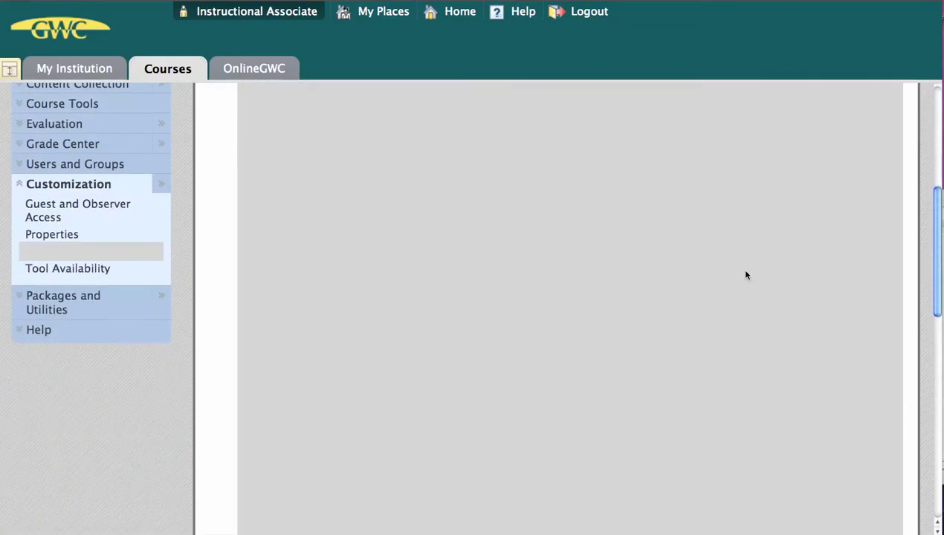
pyautogui.scroll(-10, 936, 293)
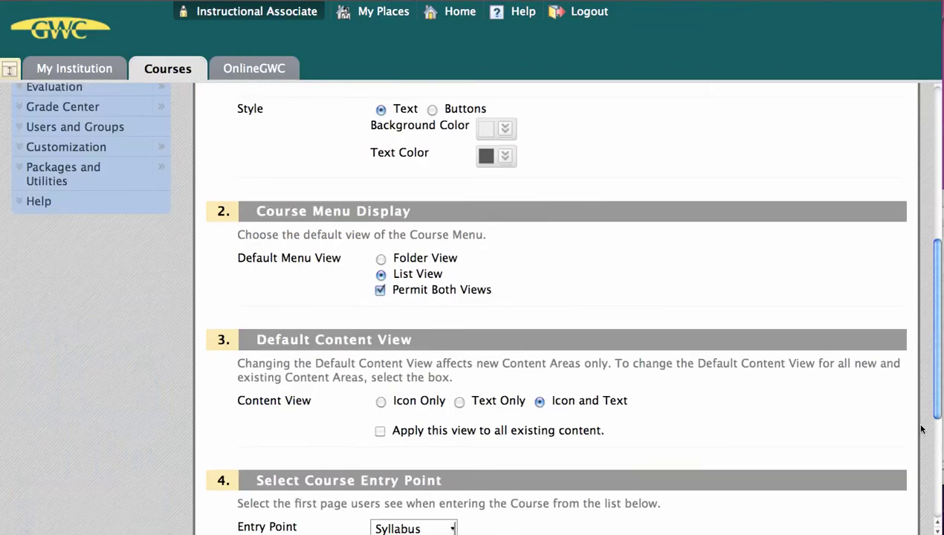
pyautogui.click(410, 351)
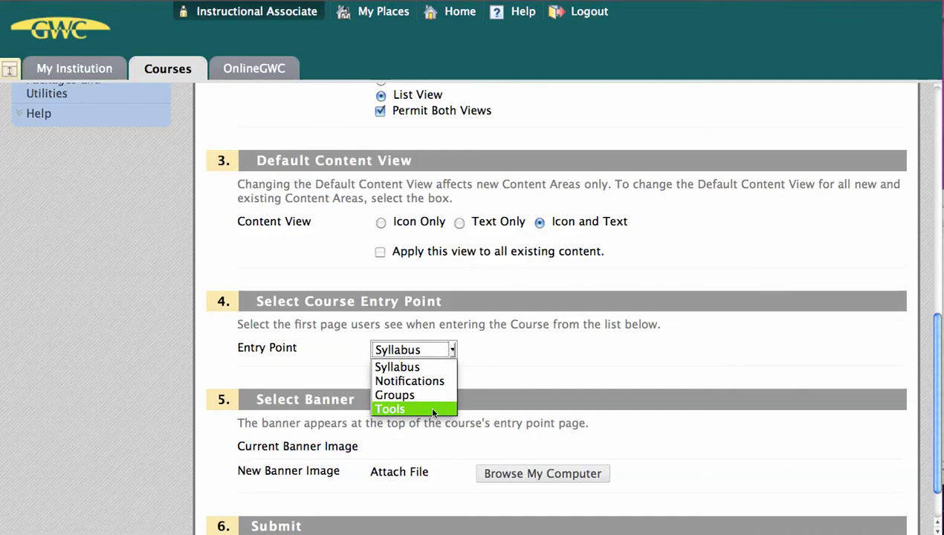
pyautogui.click(924, 432)
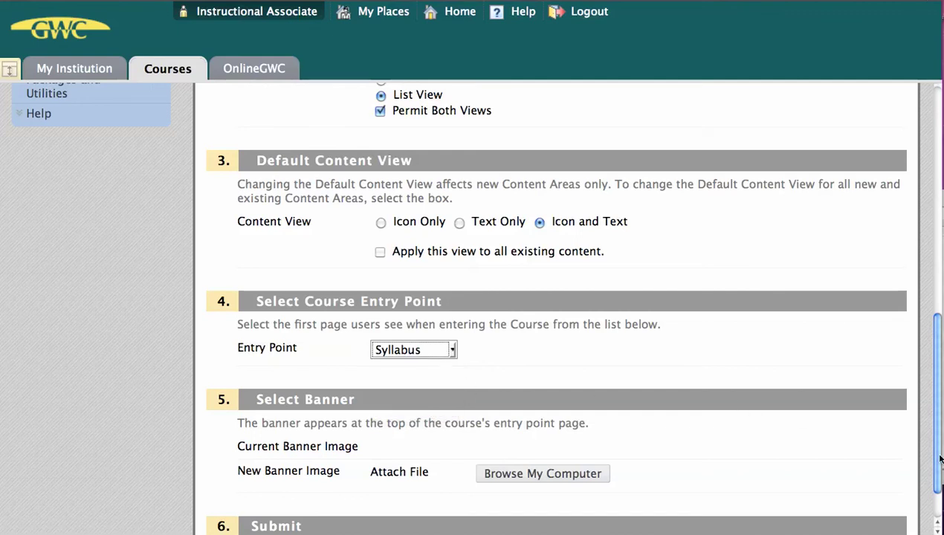
pyautogui.scroll(-2, 938, 467)
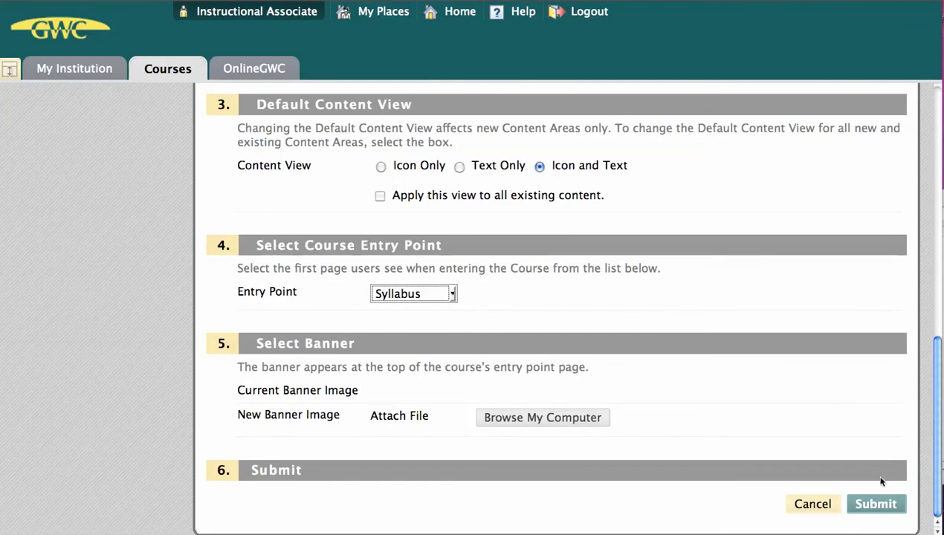
pyautogui.click(806, 503)
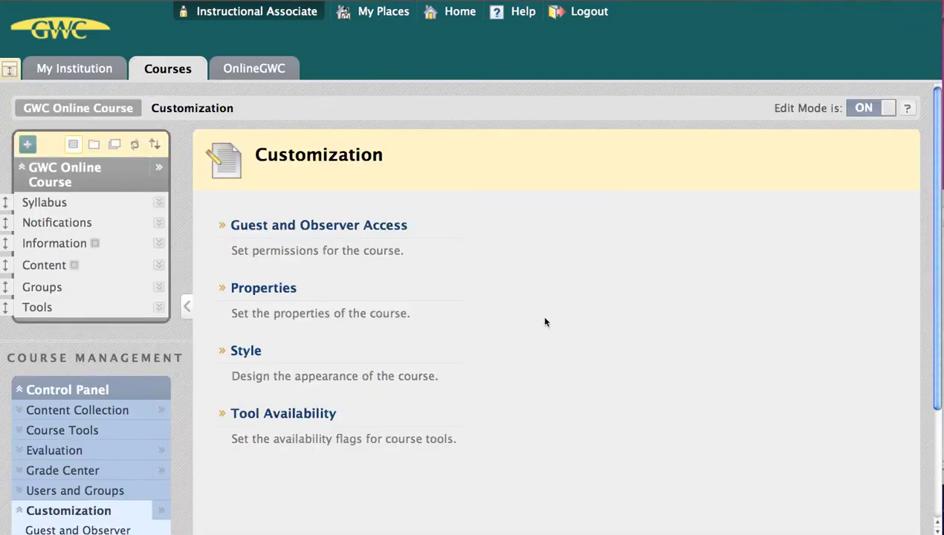
# In Content, create item 'Chapter Content' with text 'Please browse this area for chapter content.'
pyautogui.click(64, 269)
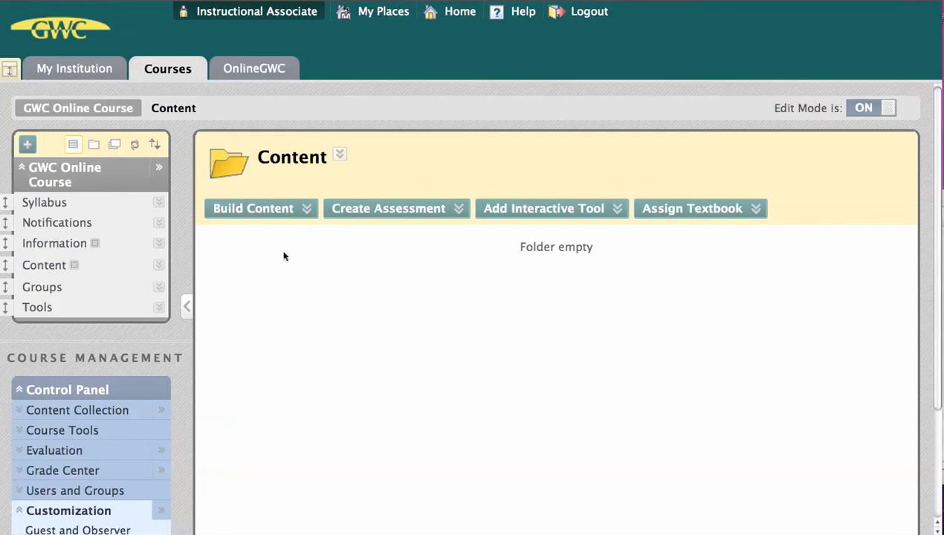
pyautogui.click(284, 211)
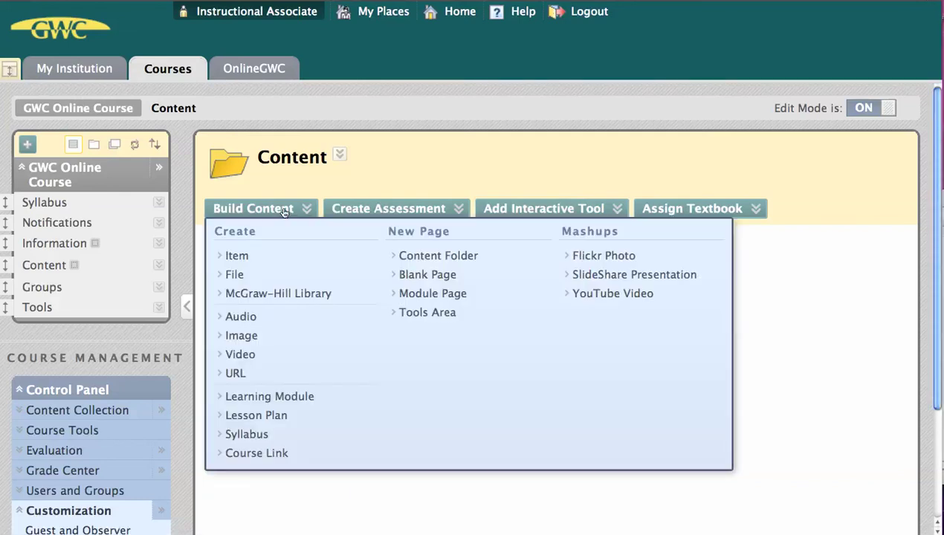
pyautogui.click(238, 256)
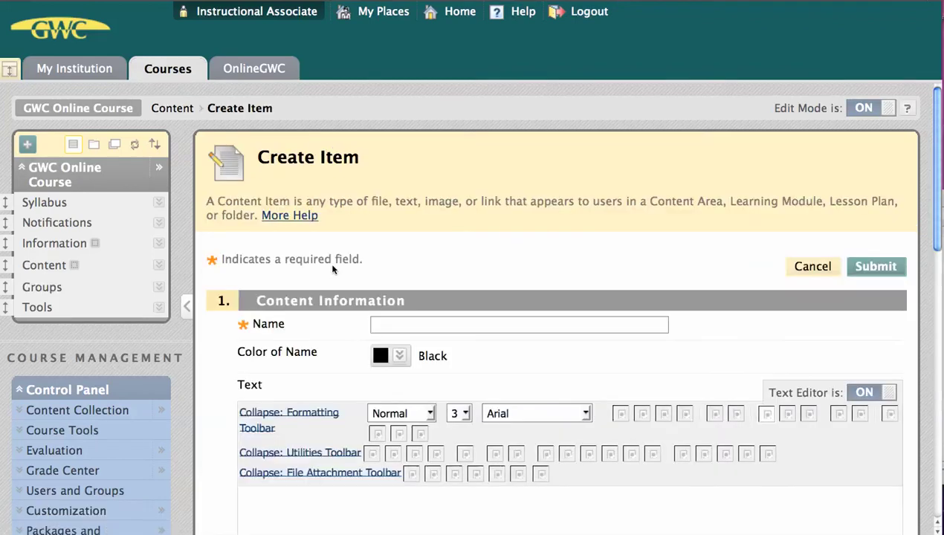
pyautogui.click(428, 325)
pyautogui.write('C')
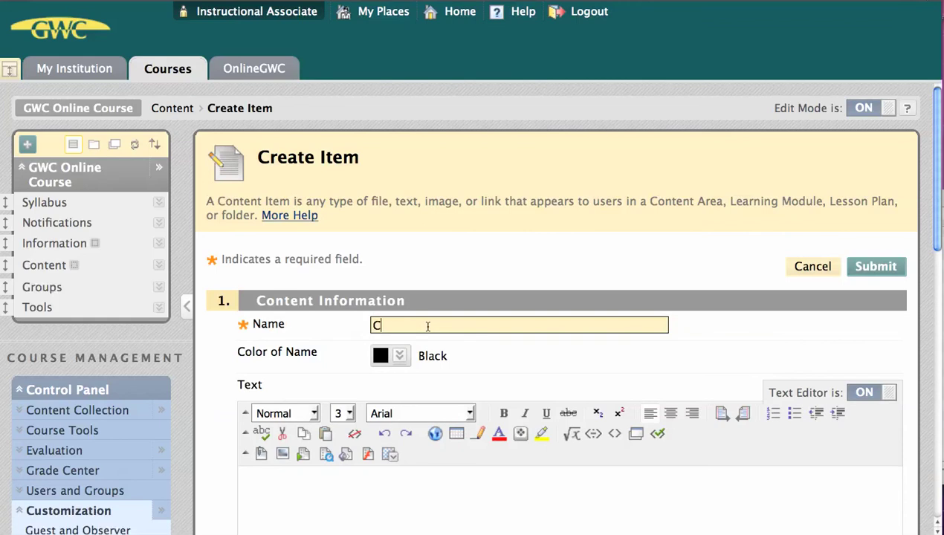
pyautogui.write('hapter Content')
pyautogui.click(348, 516)
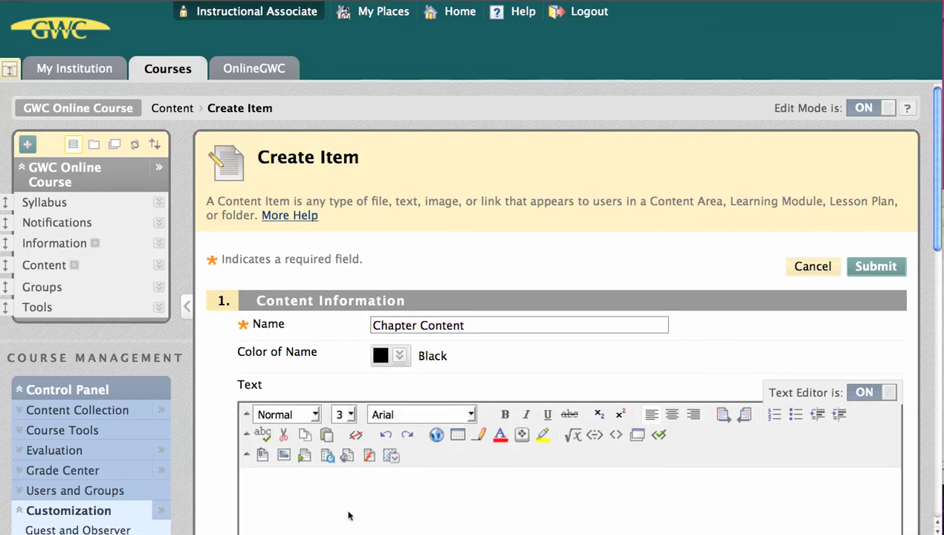
pyautogui.write('Please browse this')
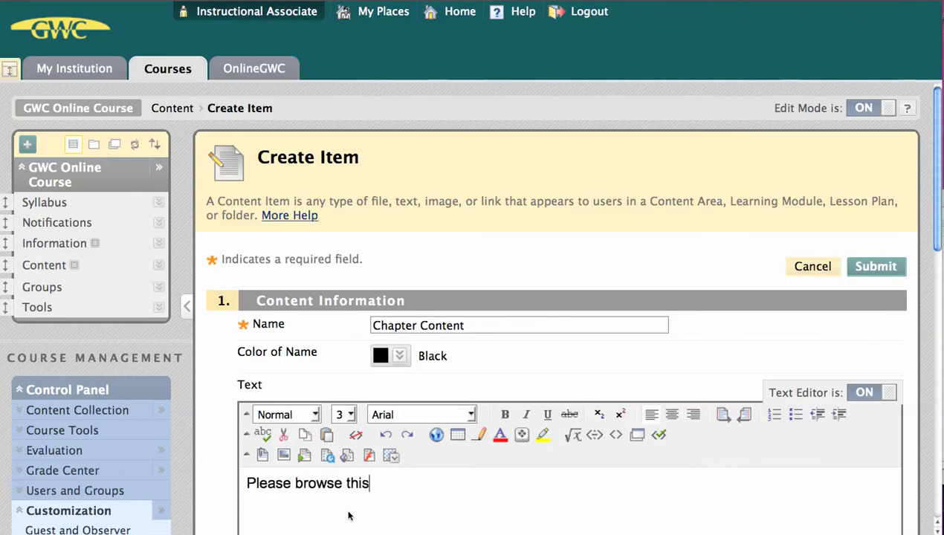
pyautogui.write('area for ')
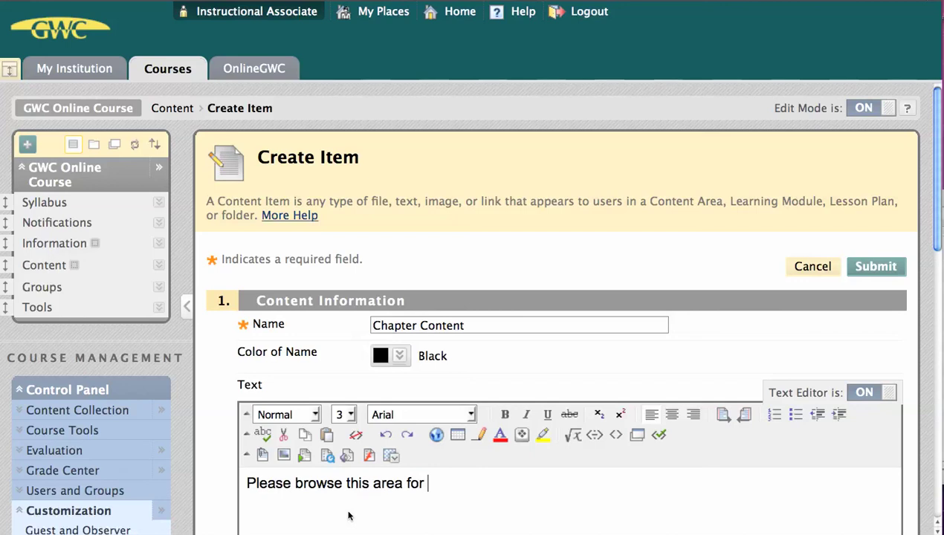
pyautogui.write('chapter cont')
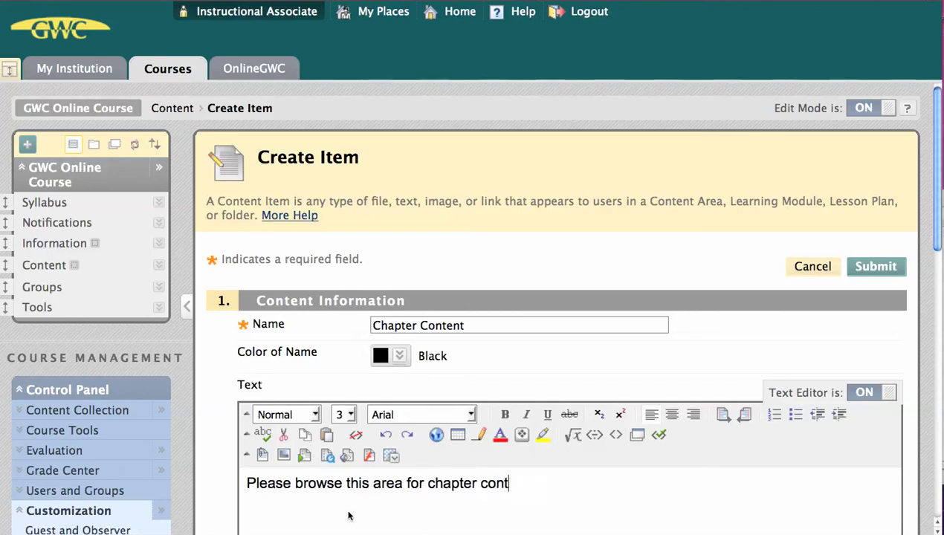
pyautogui.write('ent.')
pyautogui.click(875, 273)
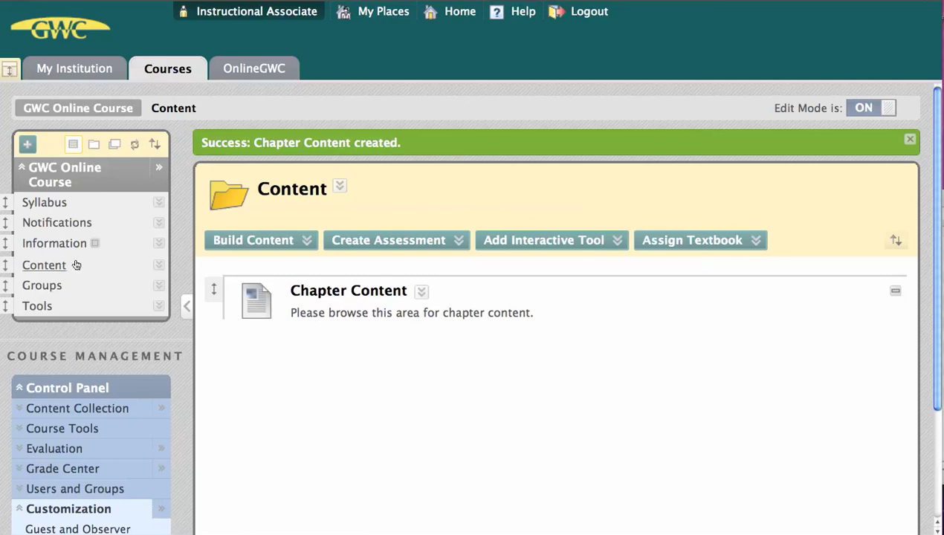
pyautogui.scroll(-4, 941, 347)
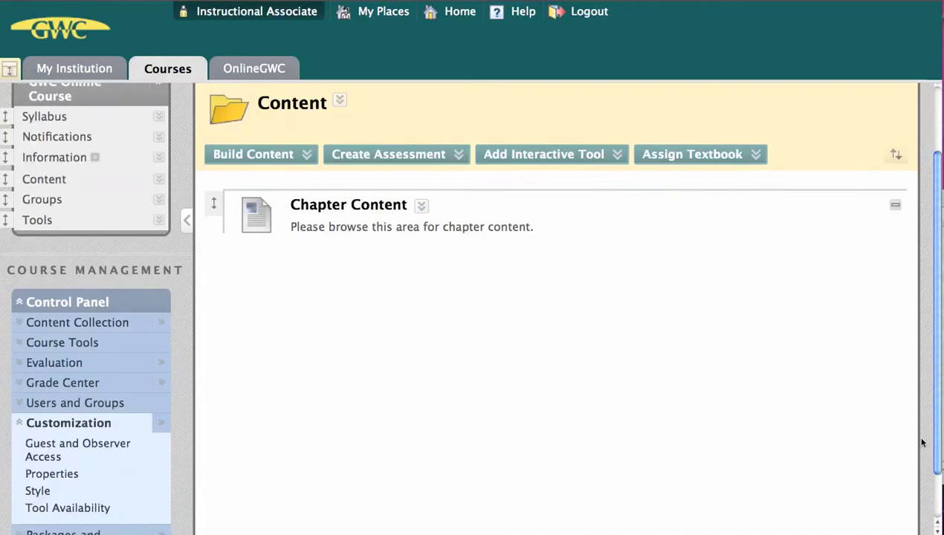
# Set the course Style entry point to Content, submit it, then return to My Institution
pyautogui.click(36, 449)
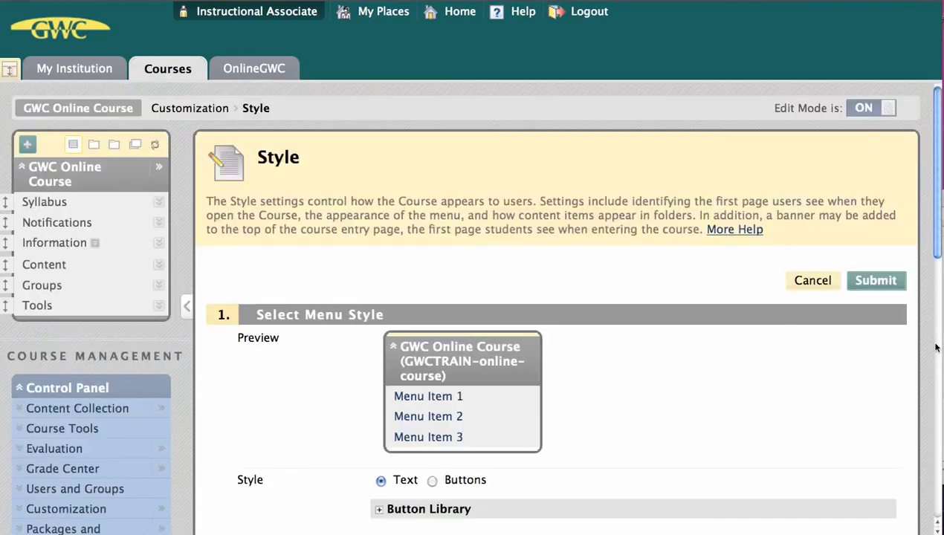
pyautogui.scroll(-15, 938, 347)
pyautogui.click(429, 357)
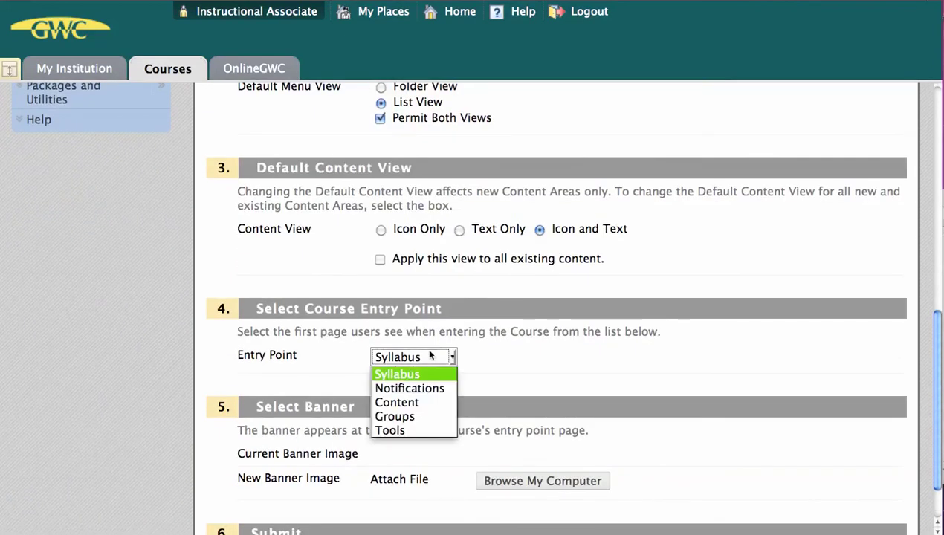
pyautogui.click(418, 404)
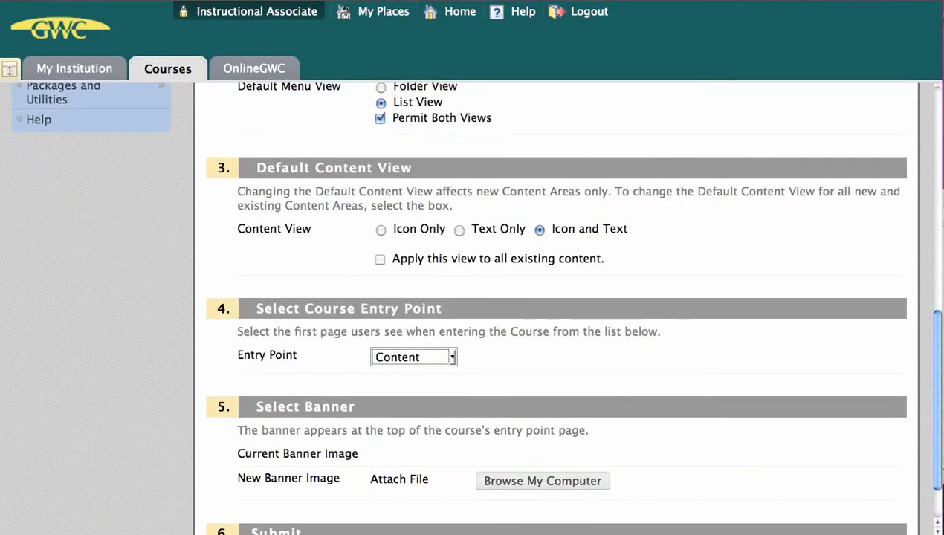
pyautogui.scroll(-2, 938, 472)
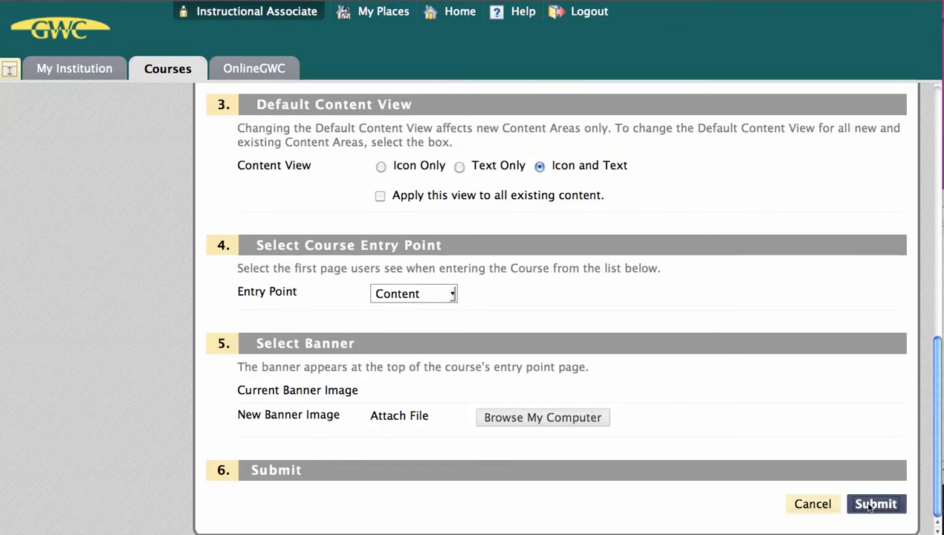
pyautogui.click(875, 503)
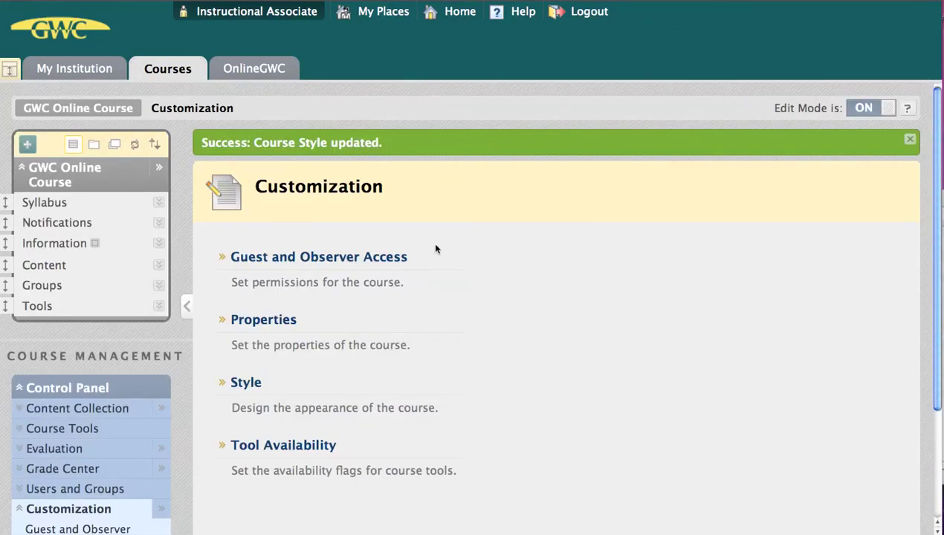
pyautogui.click(75, 73)
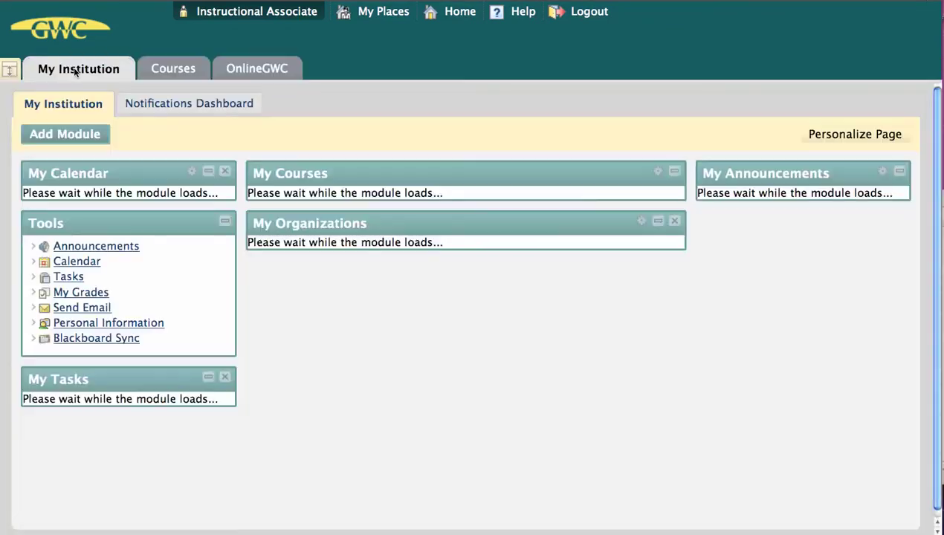